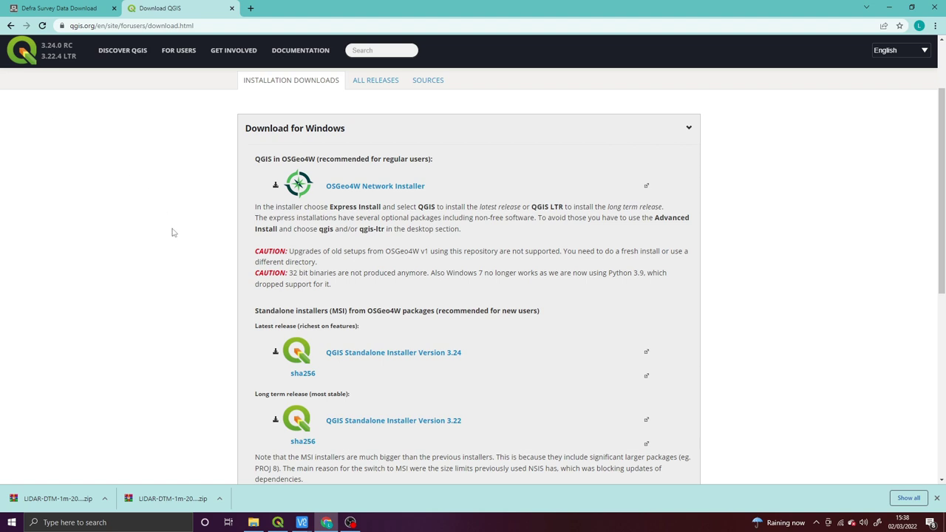
Step: Highlight part of the QGIS Windows download page address in Chrome
{"action": "left_click_drag", "start_coordinate": [90, 25], "coordinate": [214, 33]}
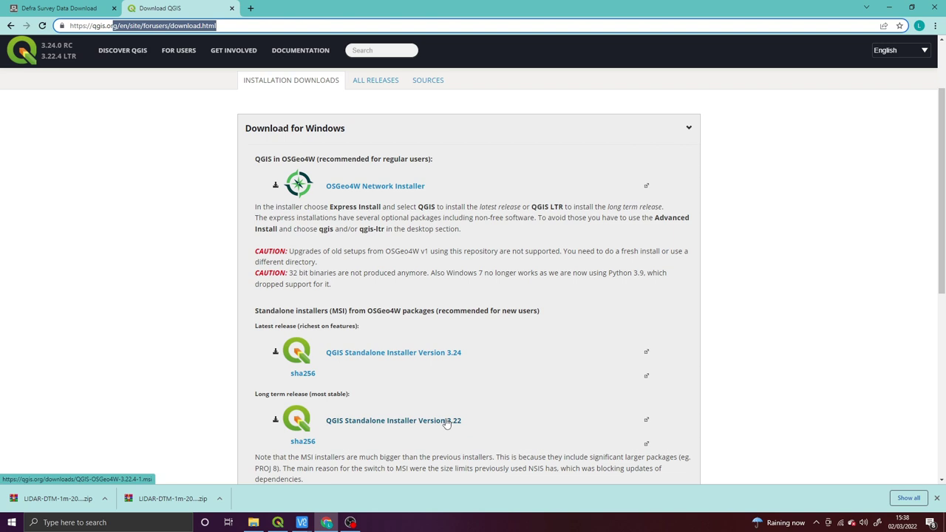
Step: On the Defra survey page, search 'danebury' and jump the map to Danebury Hill Fort
{"action": "left_click", "coordinate": [63, 8]}
{"action": "left_click", "coordinate": [110, 131]}
{"action": "type", "text": "danebury"}
{"action": "left_click", "coordinate": [105, 188]}
{"action": "scroll", "coordinate": [401, 279], "scroll_direction": "down", "scroll_amount": 1}
{"action": "scroll", "coordinate": [402, 263], "scroll_direction": "down", "scroll_amount": 1}
{"action": "left_click", "coordinate": [548, 253]}
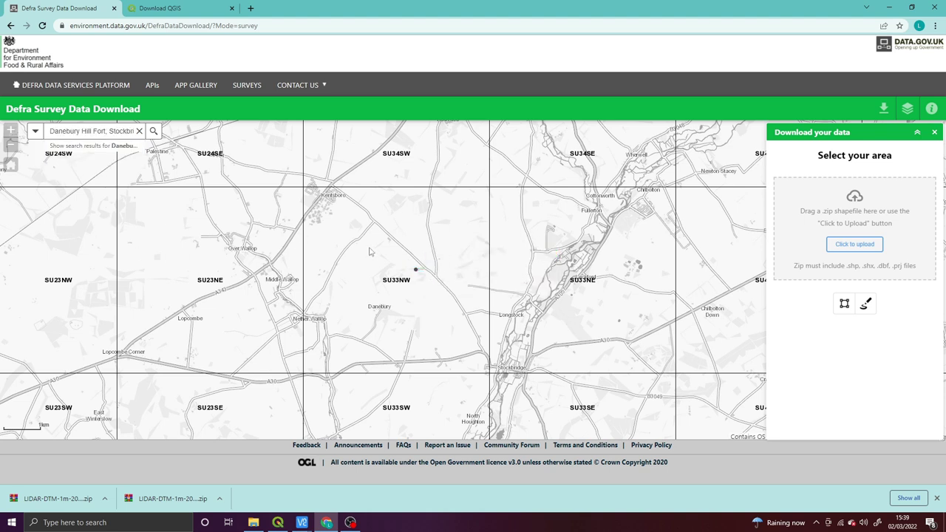
Step: Freehand-outline an area from Danebury around Middle Wallop and list its available tiles
{"action": "left_click", "coordinate": [865, 303]}
{"action": "left_click", "coordinate": [869, 307]}
{"action": "left_click", "coordinate": [869, 307]}
{"action": "mouse_move", "coordinate": [362, 259]}
{"action": "left_mouse_down"}
{"action": "mouse_move", "coordinate": [283, 256]}
{"action": "mouse_move", "coordinate": [253, 274]}
{"action": "mouse_move", "coordinate": [274, 289]}
{"action": "mouse_move", "coordinate": [309, 292]}
{"action": "mouse_move", "coordinate": [361, 257]}
{"action": "left_mouse_up"}
{"action": "left_click", "coordinate": [851, 357]}
Step: Choose LIDAR Composite DTM with DTM 1M resolution, listing tiles SU23ne and SU33nw
{"action": "left_click", "coordinate": [866, 198]}
{"action": "left_click", "coordinate": [868, 216]}
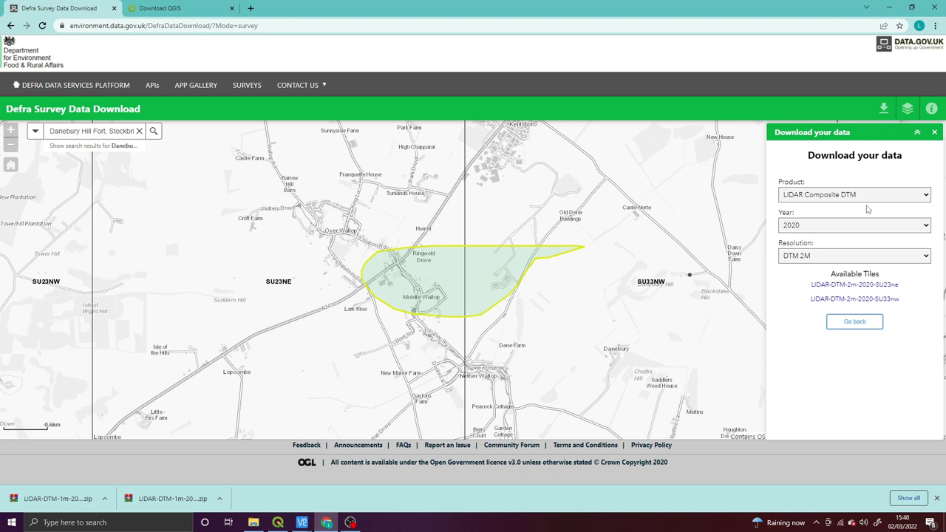
{"action": "left_click", "coordinate": [863, 258]}
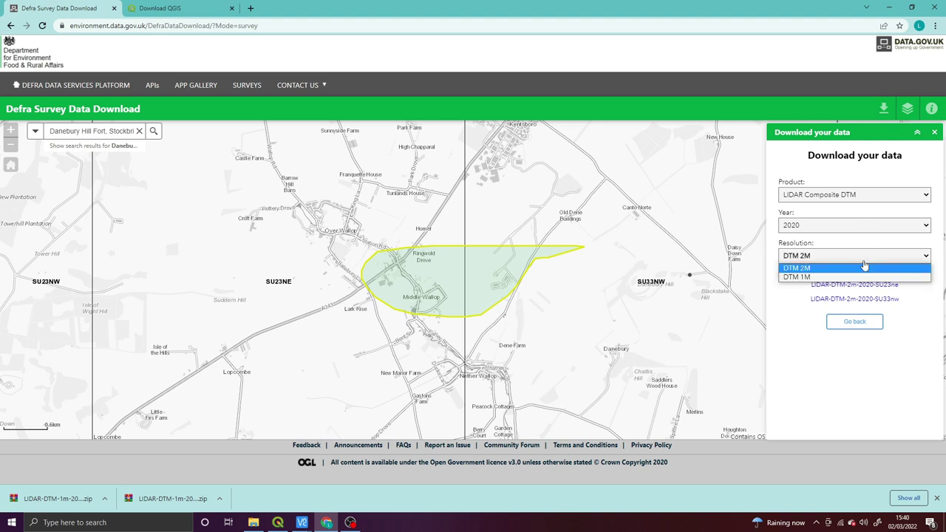
{"action": "left_click", "coordinate": [845, 276]}
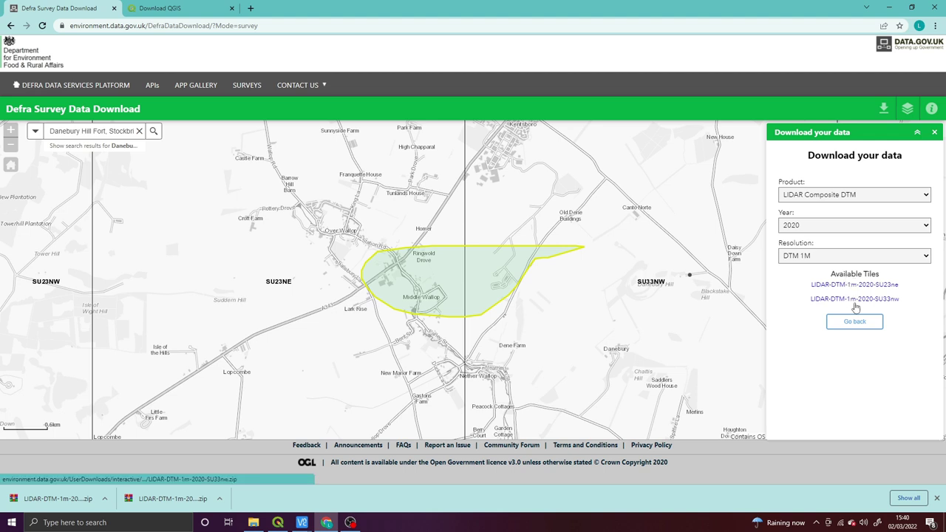
Step: Bring QGIS to the front and browse its Project menu
{"action": "left_click", "coordinate": [277, 522]}
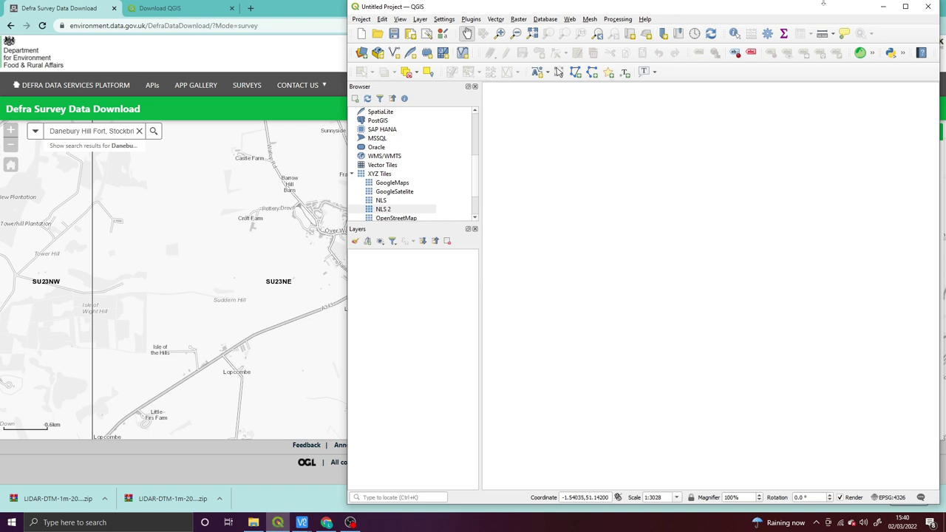
{"action": "left_click_drag", "start_coordinate": [813, 6], "coordinate": [793, 8]}
{"action": "left_click", "coordinate": [342, 19]}
{"action": "left_click", "coordinate": [350, 19]}
{"action": "left_click", "coordinate": [362, 19]}
{"action": "left_click", "coordinate": [362, 19]}
{"action": "left_click", "coordinate": [350, 20]}
{"action": "left_click", "coordinate": [353, 20]}
Step: Drag the six SU23ne and SU33nw DTM files onto QGIS and accept the transformation
{"action": "left_click", "coordinate": [254, 523]}
{"action": "left_click_drag", "start_coordinate": [141, 224], "coordinate": [78, 147]}
{"action": "left_click_drag", "start_coordinate": [81, 180], "coordinate": [401, 349]}
{"action": "left_click", "coordinate": [295, 15]}
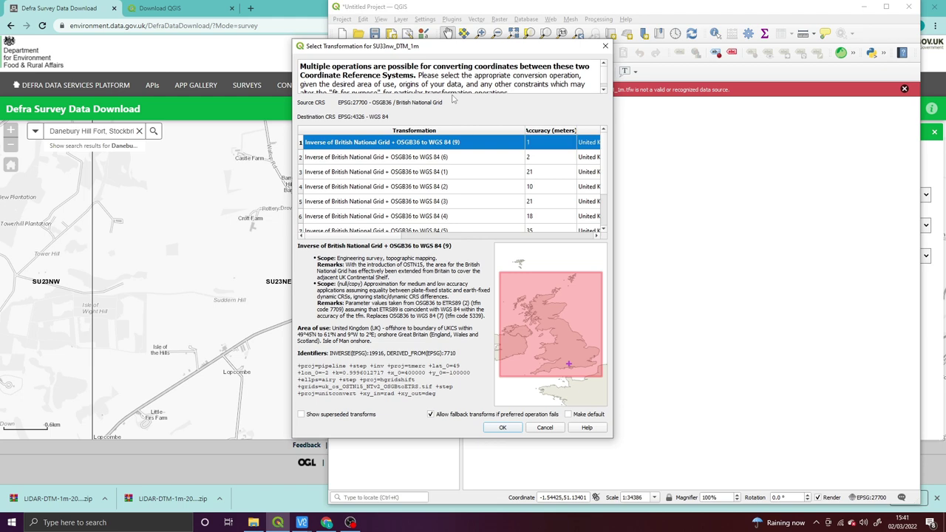
{"action": "left_click", "coordinate": [503, 428]}
Step: Maximize QGIS and dismiss the invalid data source warnings
{"action": "left_click_drag", "start_coordinate": [608, 240], "coordinate": [628, 242]}
{"action": "left_click", "coordinate": [885, 7]}
{"action": "left_click", "coordinate": [930, 87]}
{"action": "left_click", "coordinate": [930, 87]}
{"action": "left_click", "coordinate": [931, 88]}
Step: Dismiss the last red Invalid Data Source message bar
{"action": "left_click", "coordinate": [930, 87]}
Step: Find 'merge' in the Processing Toolbox and open the GDAL raster Merge tool
{"action": "left_click", "coordinate": [267, 16]}
{"action": "left_click", "coordinate": [265, 29]}
{"action": "left_click_drag", "start_coordinate": [765, 105], "coordinate": [733, 109]}
{"action": "type", "text": "merge"}
{"action": "left_click", "coordinate": [775, 225]}
{"action": "double_click", "coordinate": [789, 226]}
Step: Merge both DTM tile layers into a Merged raster and hide one original tile
{"action": "left_click_drag", "start_coordinate": [759, 125], "coordinate": [605, 116]}
{"action": "left_click", "coordinate": [795, 150]}
{"action": "left_click", "coordinate": [697, 361]}
{"action": "left_click", "coordinate": [741, 361]}
{"action": "left_click", "coordinate": [15, 319]}
Step: Turn off the remaining original DTM tile layer, leaving only Merged visible
{"action": "left_click", "coordinate": [15, 328]}
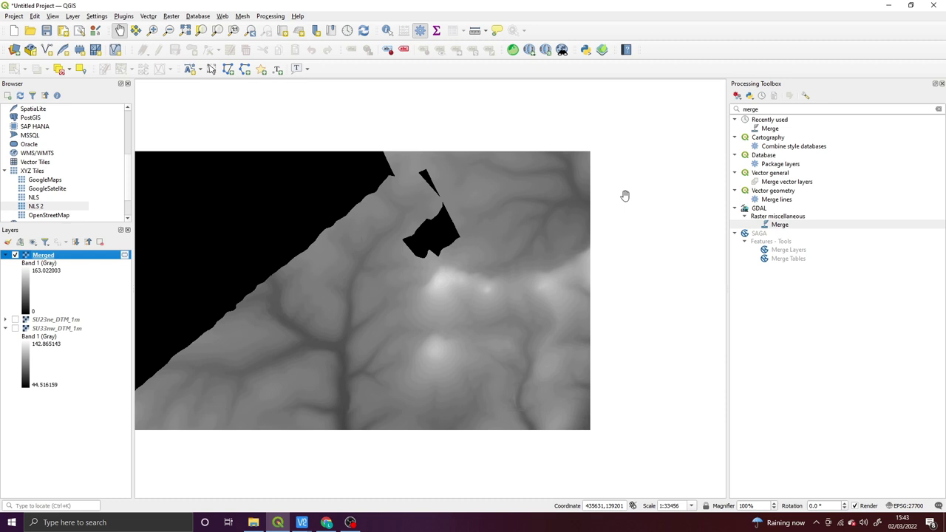
Step: Show the Layer Styling panel for Merged: singleband gray, stretched 0 to 163.022
{"action": "double_click", "coordinate": [102, 254]}
{"action": "left_click_drag", "start_coordinate": [110, 77], "coordinate": [269, 79]}
{"action": "left_click", "coordinate": [504, 76]}
{"action": "left_click", "coordinate": [7, 244]}
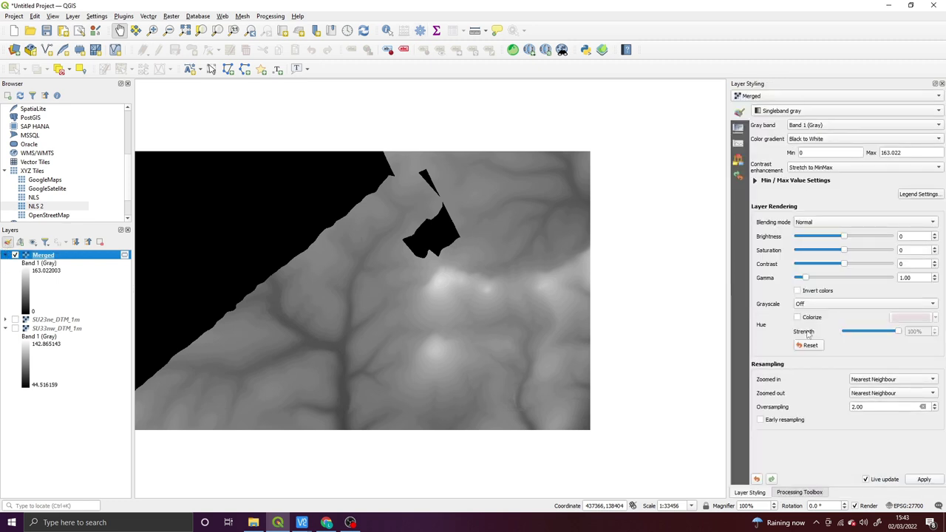
{"action": "left_click", "coordinate": [801, 492]}
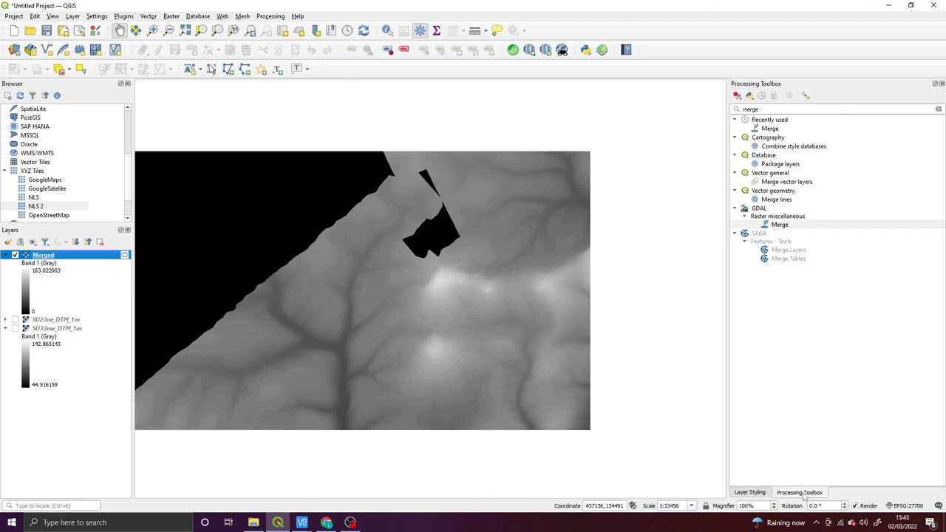
{"action": "left_click", "coordinate": [751, 493]}
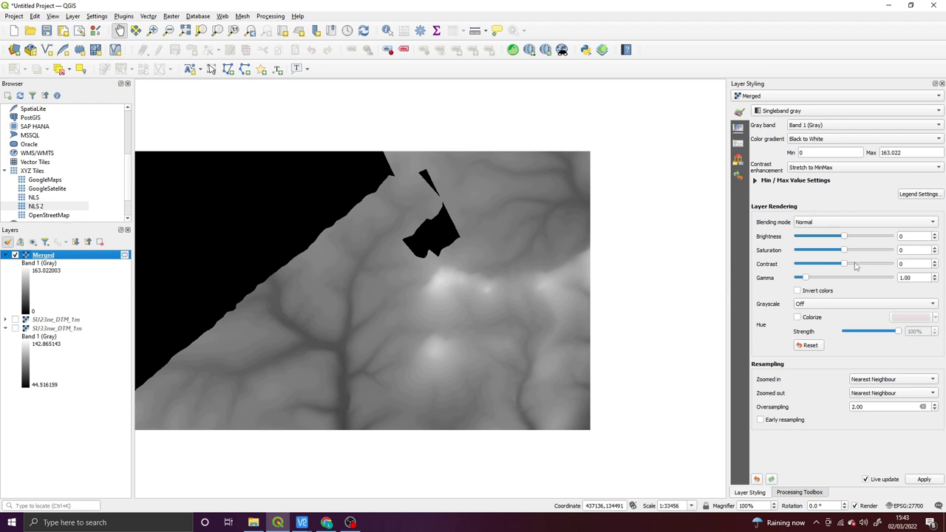
Step: Set the Merged render type to Hillshade and zoom in on the hillfort ramparts
{"action": "left_click", "coordinate": [824, 112]}
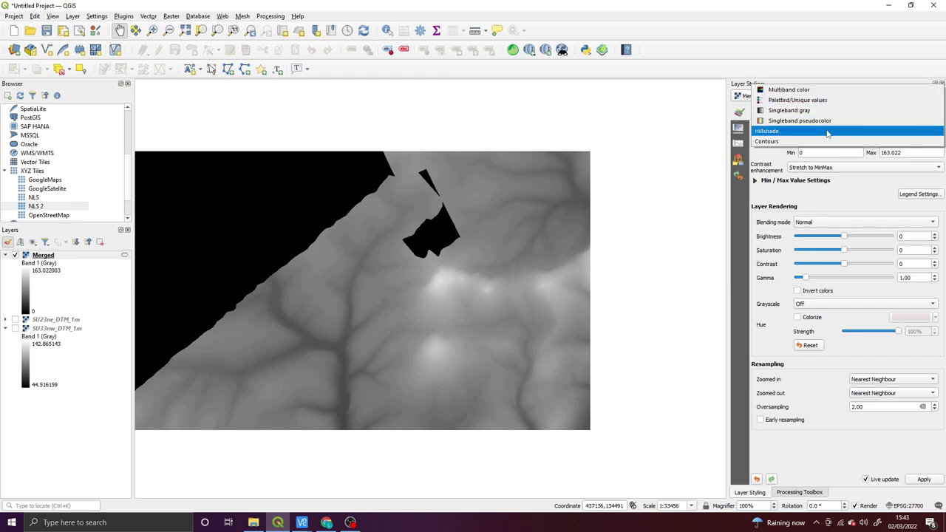
{"action": "left_click", "coordinate": [827, 134]}
{"action": "scroll", "coordinate": [374, 305], "scroll_direction": "up", "scroll_amount": 1}
{"action": "scroll", "coordinate": [488, 299], "scroll_direction": "up", "scroll_amount": 1}
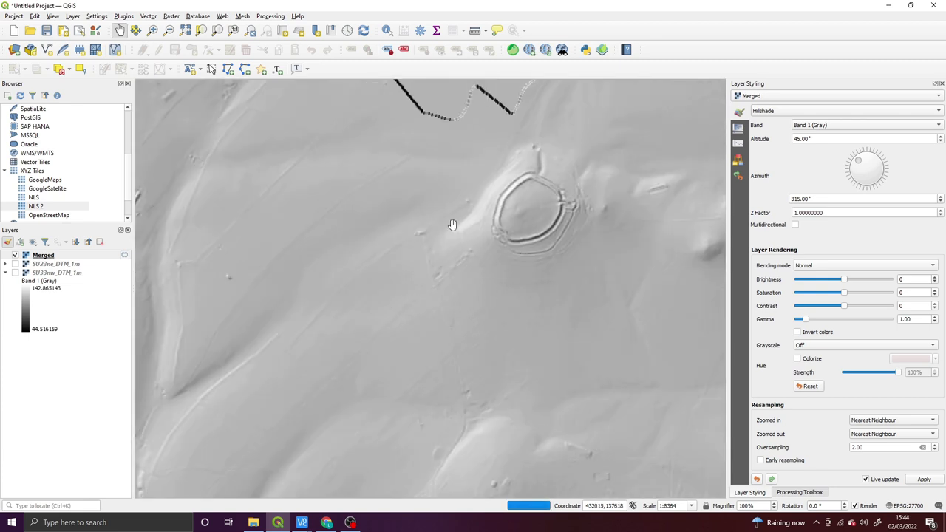
{"action": "left_click_drag", "start_coordinate": [509, 266], "coordinate": [436, 290]}
{"action": "scroll", "coordinate": [474, 324], "scroll_direction": "up", "scroll_amount": 1}
{"action": "scroll", "coordinate": [464, 320], "scroll_direction": "up", "scroll_amount": 1}
{"action": "scroll", "coordinate": [505, 279], "scroll_direction": "up", "scroll_amount": 1}
{"action": "scroll", "coordinate": [394, 277], "scroll_direction": "down", "scroll_amount": 1}
Step: Set zoomed-in and zoomed-out resampling to Bilinear and tick Early resampling
{"action": "left_click", "coordinate": [883, 421]}
{"action": "left_click", "coordinate": [883, 433]}
{"action": "left_click", "coordinate": [882, 435]}
{"action": "left_click", "coordinate": [884, 444]}
{"action": "left_click", "coordinate": [760, 460]}
{"action": "scroll", "coordinate": [454, 246], "scroll_direction": "down", "scroll_amount": 1}
{"action": "scroll", "coordinate": [454, 246], "scroll_direction": "down", "scroll_amount": 2}
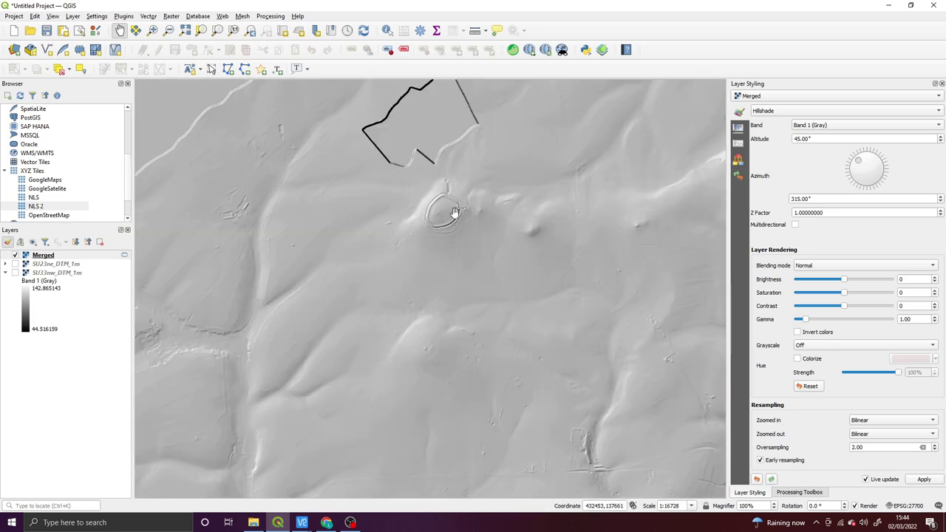
{"action": "left_click_drag", "start_coordinate": [454, 212], "coordinate": [455, 232]}
{"action": "scroll", "coordinate": [454, 232], "scroll_direction": "up", "scroll_amount": 1}
Step: Swing the hillshade Azimuth dial round toward 35° while leaving the altitude at 45°
{"action": "left_click_drag", "start_coordinate": [836, 139], "coordinate": [763, 140]}
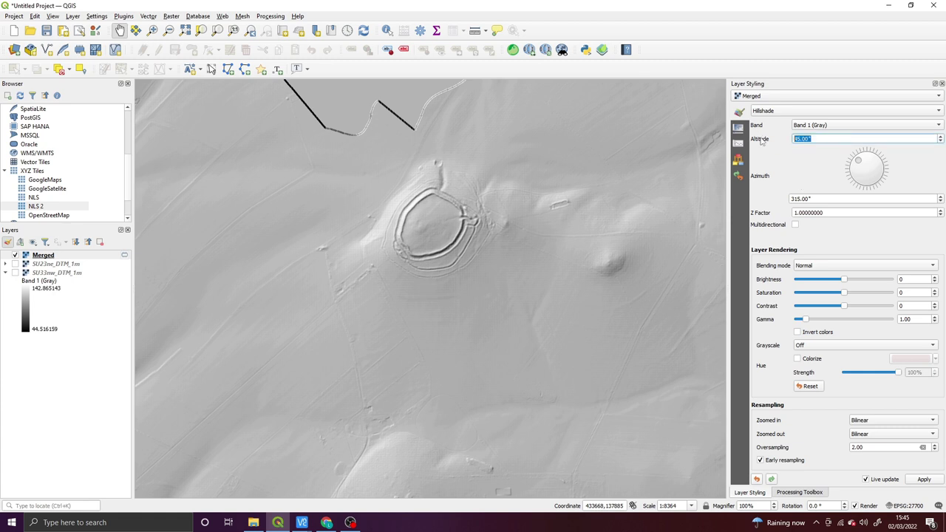
{"action": "left_click", "coordinate": [854, 171]}
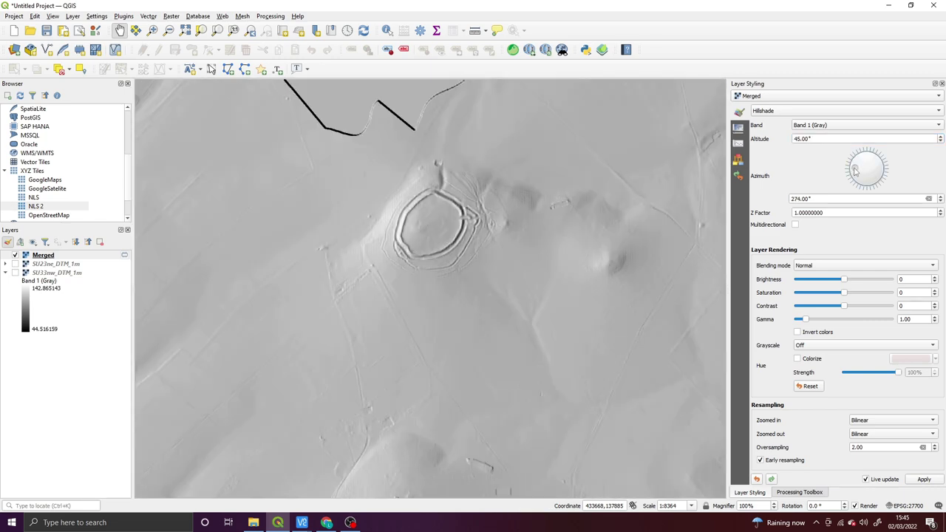
{"action": "left_click_drag", "start_coordinate": [855, 170], "coordinate": [871, 158]}
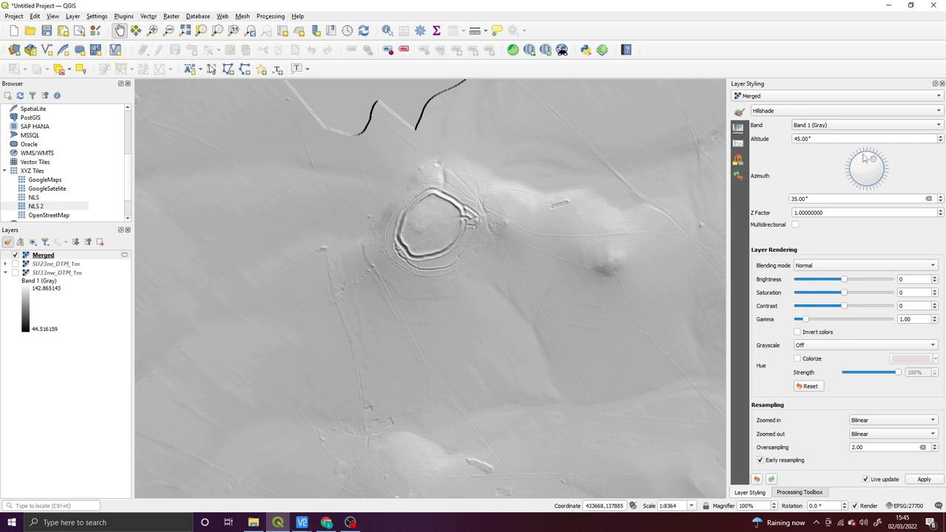
{"action": "left_click_drag", "start_coordinate": [846, 212], "coordinate": [792, 212]}
Step: Try hillshade Z factor values of 20, then 12, nudging it to 13 and back
{"action": "type", "text": "20"}
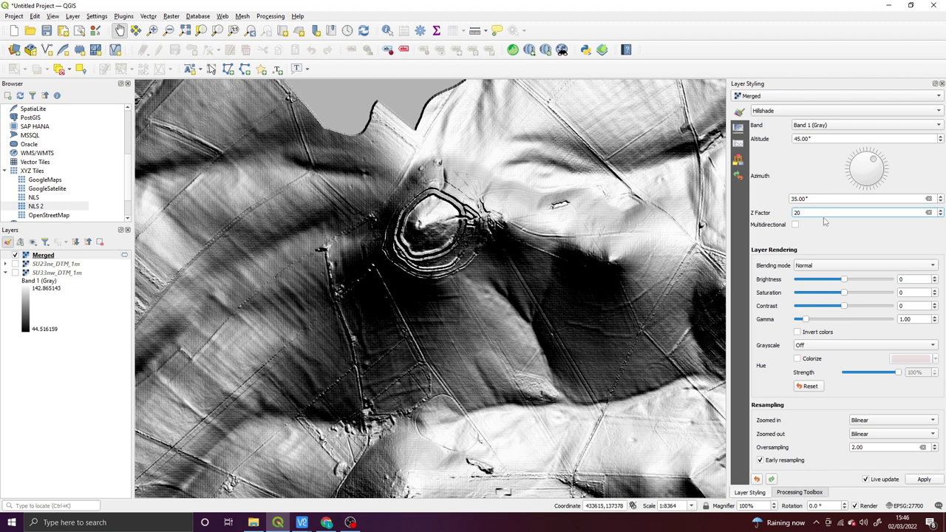
{"action": "left_click_drag", "start_coordinate": [825, 213], "coordinate": [774, 212]}
{"action": "type", "text": "12"}
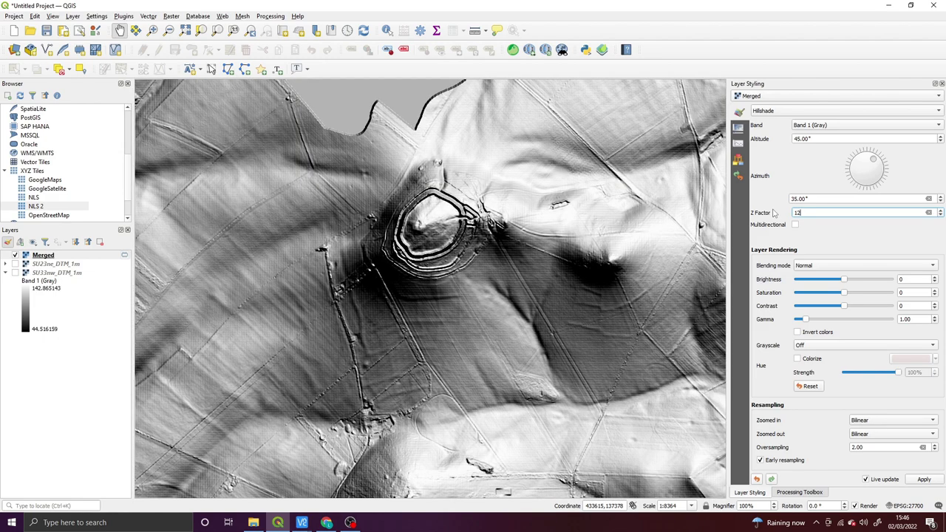
{"action": "key", "text": "Up"}
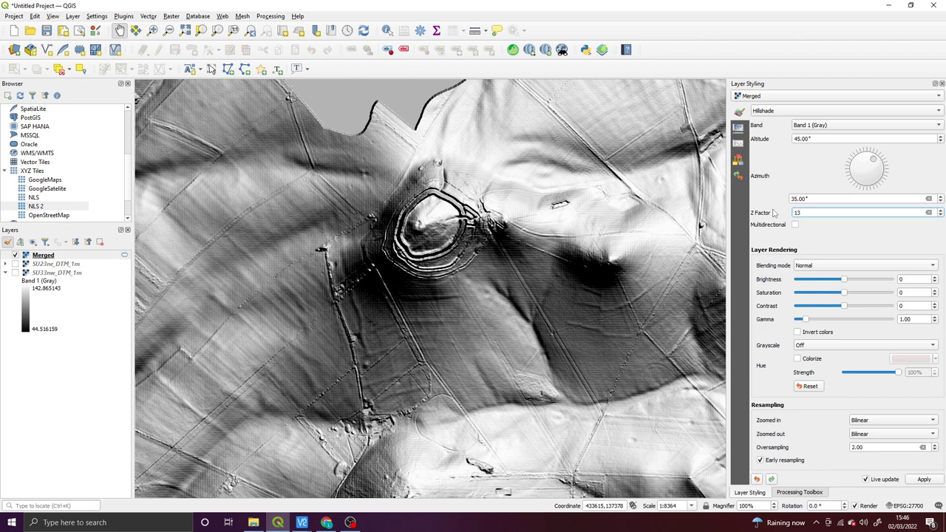
{"action": "key", "text": "Down"}
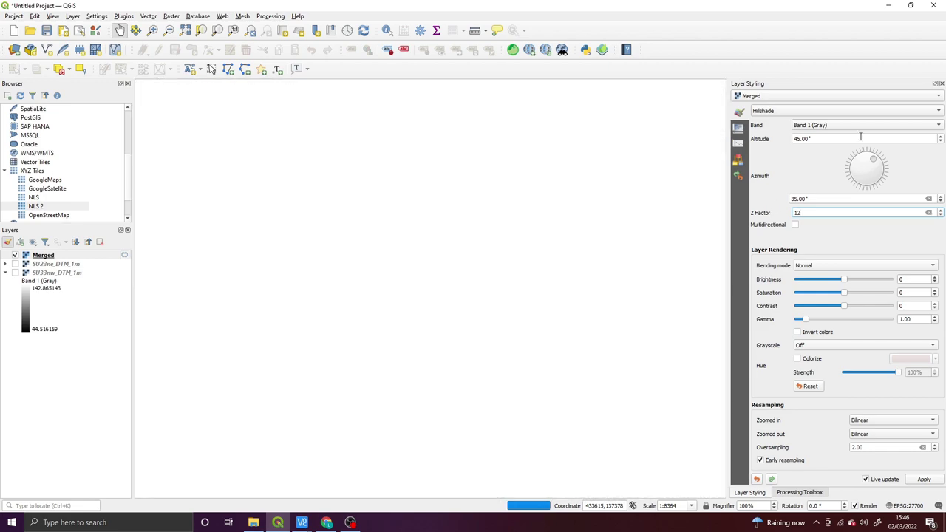
Step: Settle on Z factor 16 and sun altitude 35°, after briefly trying altitude 33
{"action": "left_click", "coordinate": [860, 137]}
{"action": "type", "text": "33"}
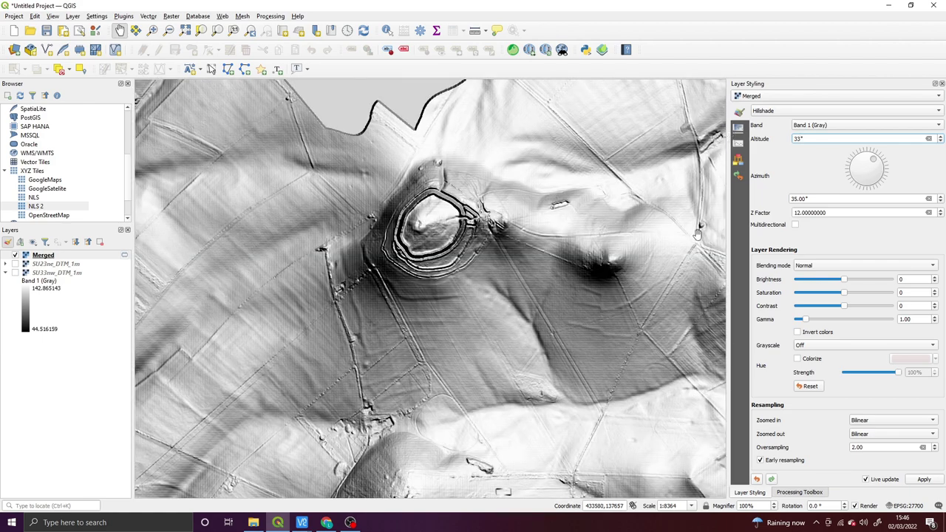
{"action": "left_click", "coordinate": [820, 212]}
{"action": "type", "text": "15"}
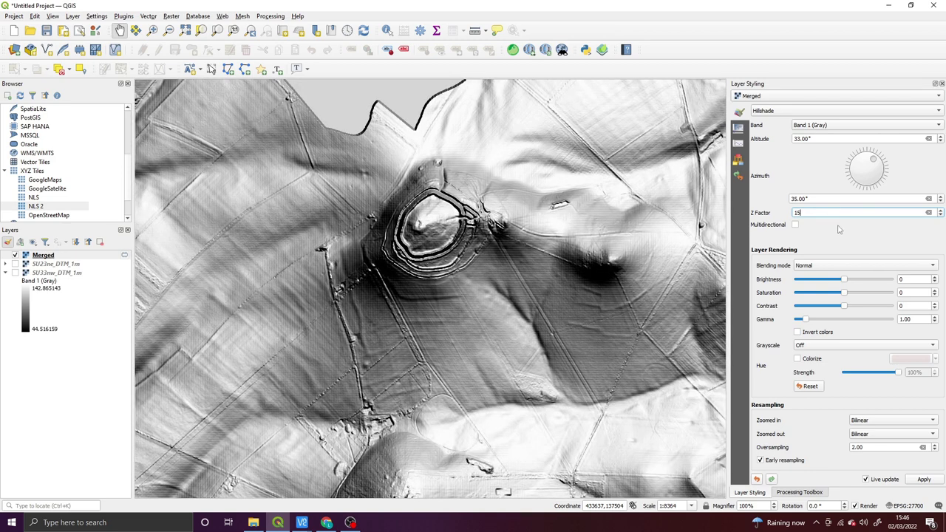
{"action": "key", "text": "BackSpace"}
{"action": "type", "text": "6"}
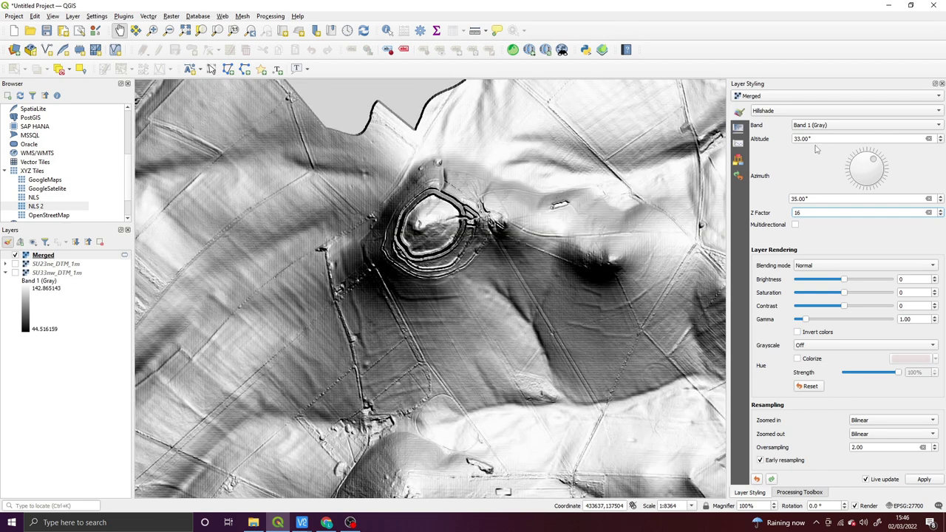
{"action": "left_click", "coordinate": [824, 138]}
{"action": "type", "text": "36"}
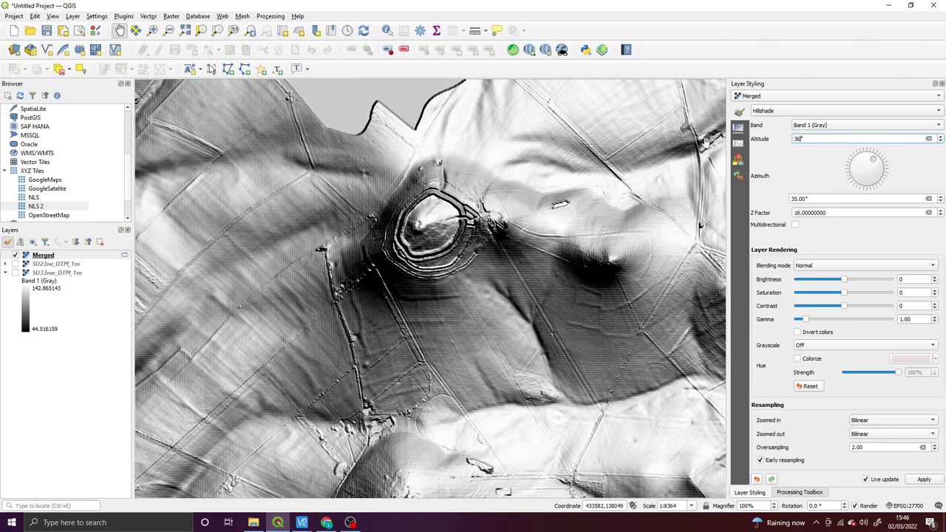
{"action": "key", "text": "BackSpace"}
{"action": "type", "text": "5"}
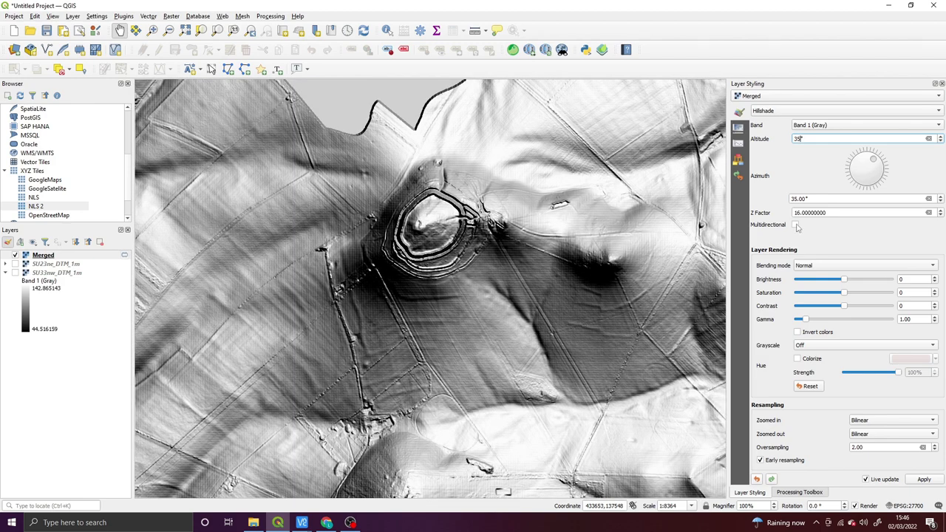
Step: Enable multidirectional hillshade lighting and try azimuths of 283° and 34°
{"action": "left_click", "coordinate": [796, 226]}
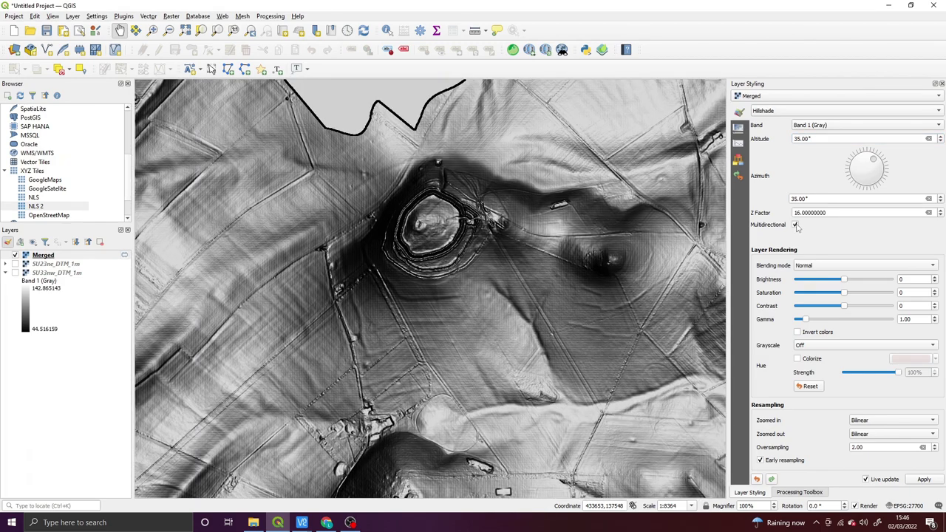
{"action": "left_click", "coordinate": [515, 277]}
{"action": "left_click_drag", "start_coordinate": [514, 278], "coordinate": [504, 288]}
{"action": "left_click", "coordinate": [857, 168]}
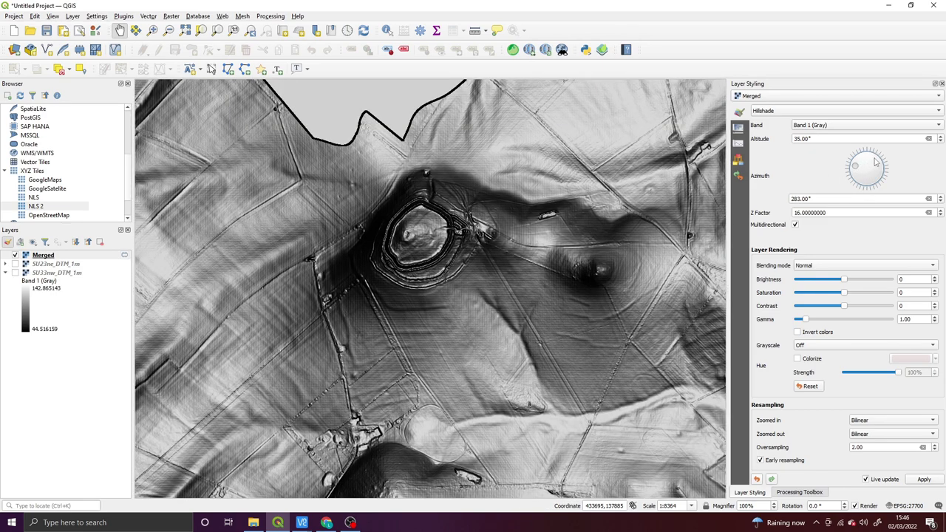
{"action": "left_click", "coordinate": [874, 161]}
Step: Switch multidirectional lighting off and rotate the azimuth to 60°, then back to 44°
{"action": "left_click", "coordinate": [794, 225]}
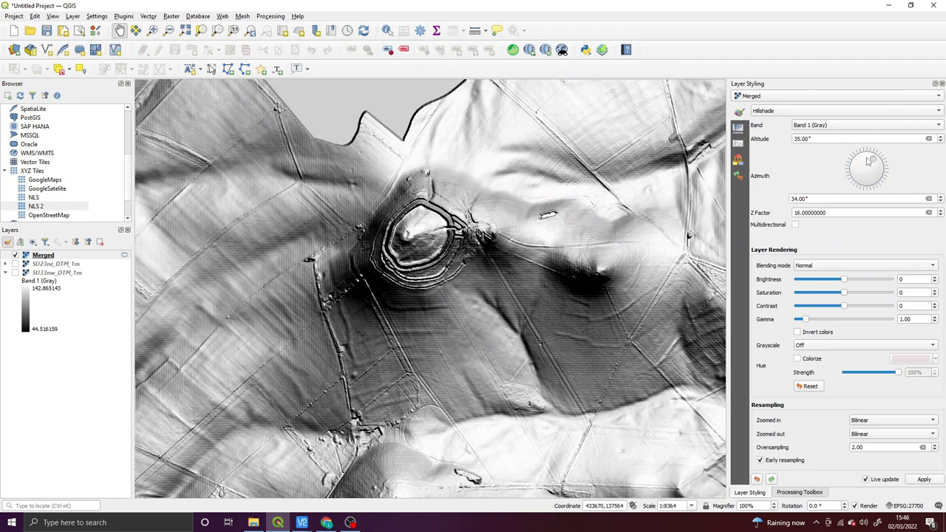
{"action": "left_click_drag", "start_coordinate": [869, 161], "coordinate": [878, 162]}
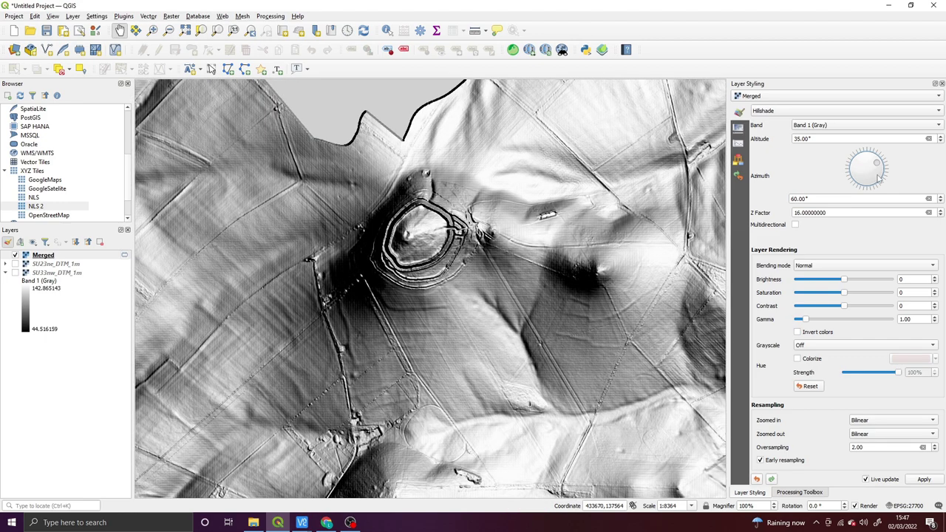
{"action": "left_click_drag", "start_coordinate": [879, 162], "coordinate": [872, 158]}
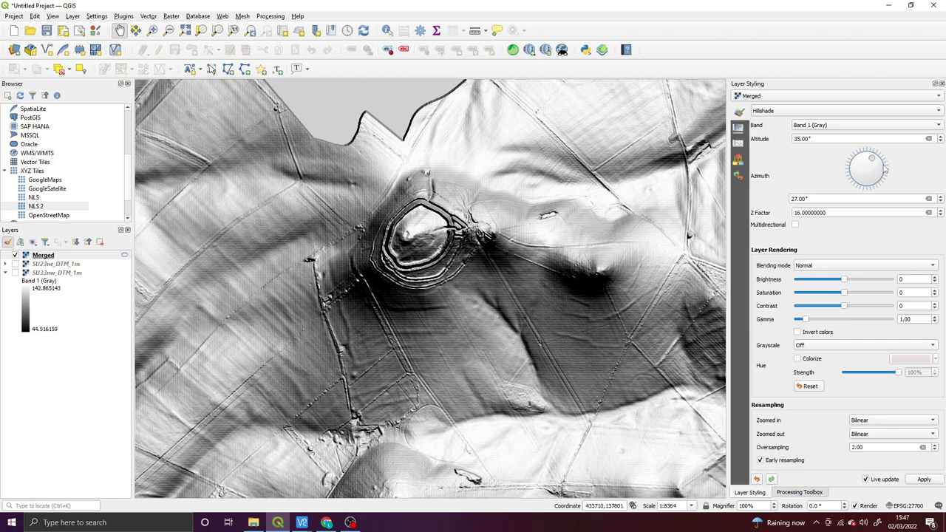
Step: Set the hillshade light azimuth to 76.00°
{"action": "left_click", "coordinate": [885, 170]}
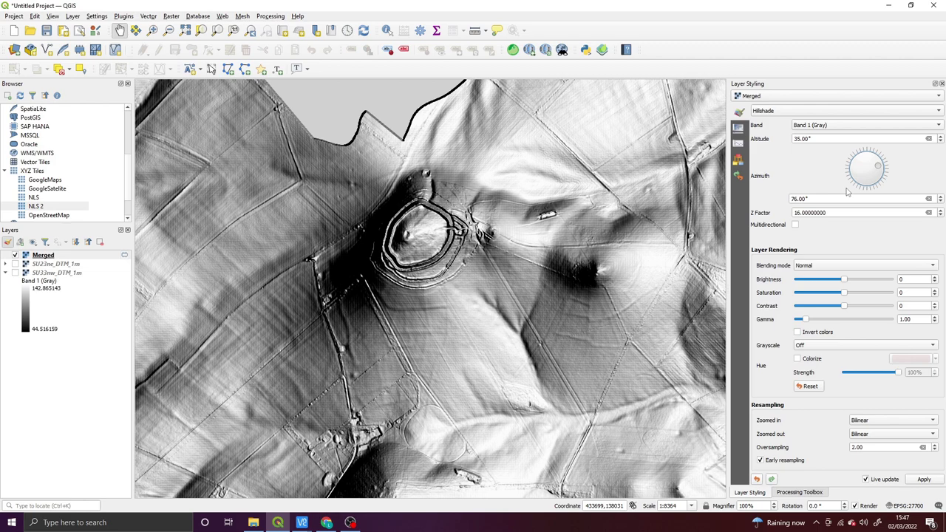
{"action": "scroll", "coordinate": [410, 325], "scroll_direction": "up", "scroll_amount": 2}
{"action": "scroll", "coordinate": [427, 326], "scroll_direction": "down", "scroll_amount": 1}
Step: Pan and zoom the map to inspect the hillfort ramparts and field boundaries
{"action": "left_click_drag", "start_coordinate": [543, 313], "coordinate": [467, 341]}
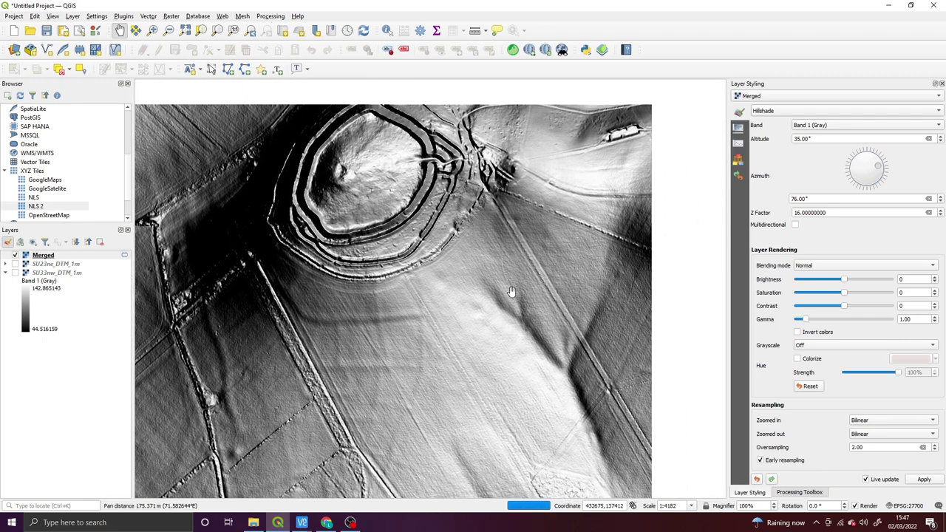
{"action": "left_click_drag", "start_coordinate": [517, 283], "coordinate": [524, 311]}
{"action": "left_click_drag", "start_coordinate": [382, 273], "coordinate": [507, 328]}
{"action": "left_click_drag", "start_coordinate": [425, 240], "coordinate": [468, 315]}
{"action": "scroll", "coordinate": [458, 336], "scroll_direction": "down", "scroll_amount": 3}
{"action": "scroll", "coordinate": [462, 337], "scroll_direction": "up", "scroll_amount": 1}
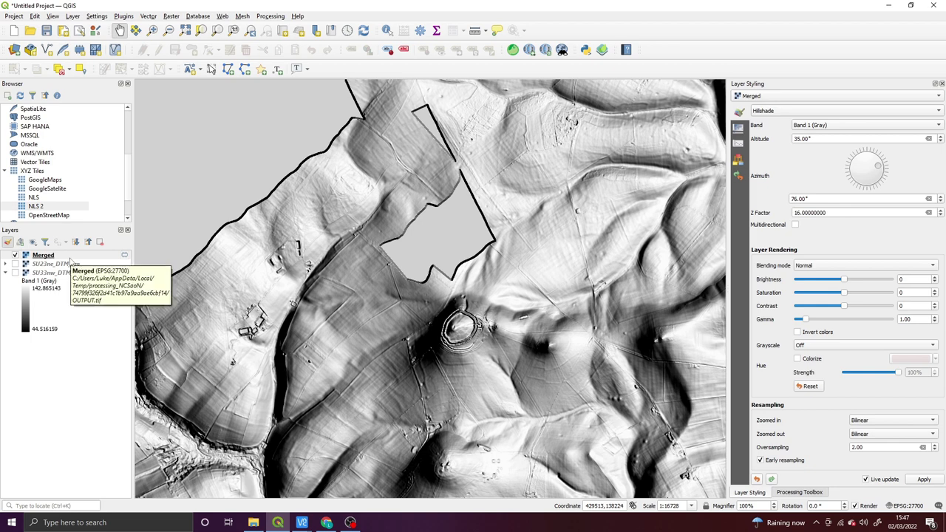
Step: Duplicate the Merged layer, make Merged copy visible, and reselect the original Merged layer
{"action": "right_click", "coordinate": [70, 260]}
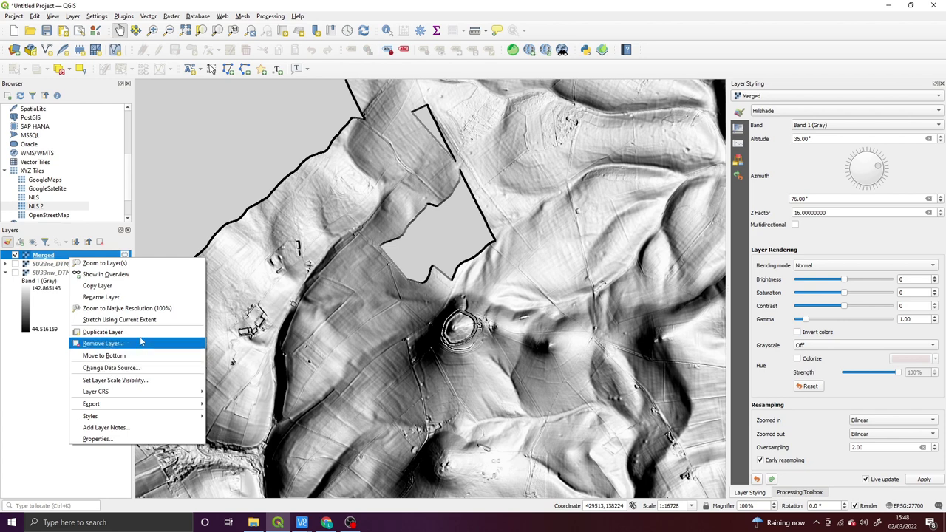
{"action": "left_click", "coordinate": [143, 333]}
{"action": "left_click", "coordinate": [64, 255]}
{"action": "left_click", "coordinate": [58, 264]}
{"action": "left_click", "coordinate": [15, 264]}
{"action": "left_click", "coordinate": [46, 255]}
Step: Switch the Merged layer's renderer to Singleband pseudocolor
{"action": "left_click", "coordinate": [794, 96]}
{"action": "left_click", "coordinate": [824, 111]}
{"action": "left_click", "coordinate": [823, 111]}
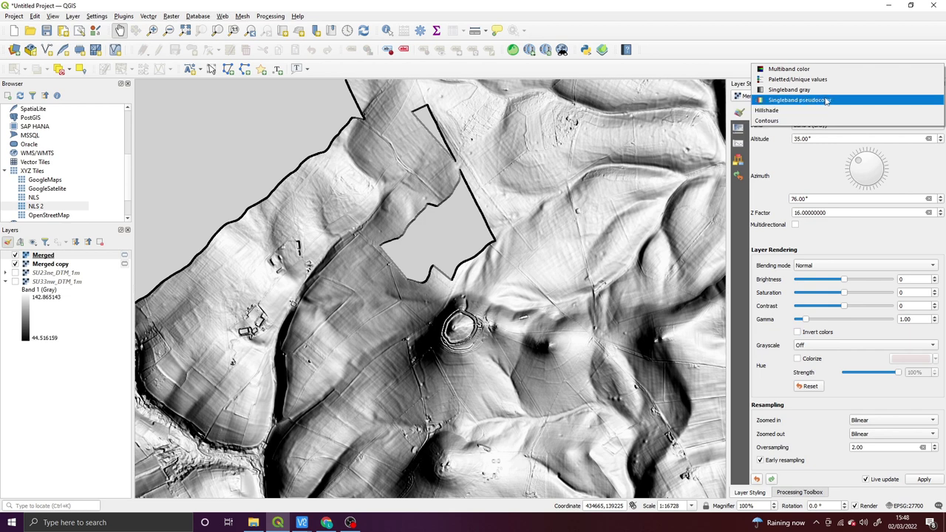
{"action": "left_click", "coordinate": [826, 101]}
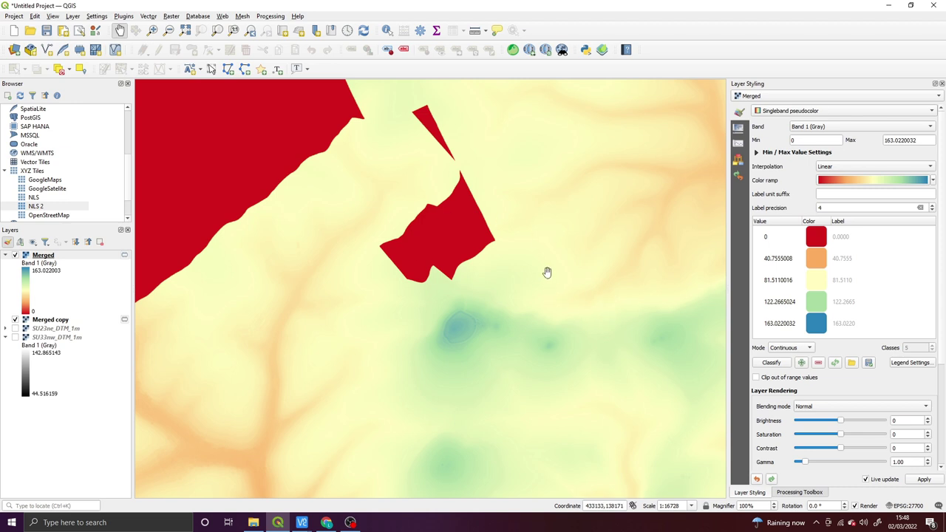
Step: Set the Merged layer's blending mode to Multiply after briefly trying Lighten
{"action": "left_click", "coordinate": [814, 405]}
{"action": "left_click", "coordinate": [808, 409]}
{"action": "left_click", "coordinate": [807, 409]}
{"action": "left_click", "coordinate": [846, 462]}
Step: Open the Merged layer's Color ramp dropdown to reveal the All Color Ramps list
{"action": "left_click_drag", "start_coordinate": [343, 341], "coordinate": [344, 332]}
{"action": "left_click", "coordinate": [933, 181]}
{"action": "mouse_move", "coordinate": [850, 345]}
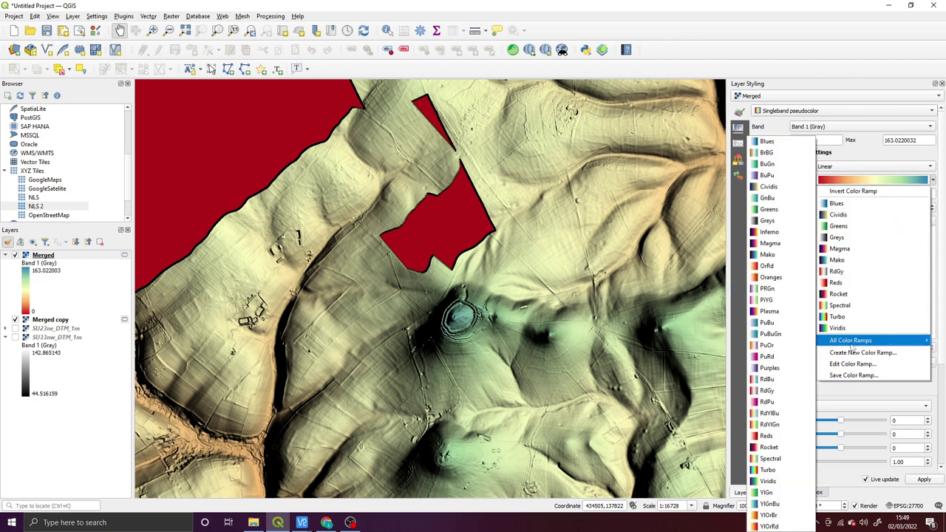
Step: Invert the ramp to blue-to-red, deepen the blue to #2b52ba, and move the second stop to 35.7 %
{"action": "left_click", "coordinate": [877, 193]}
{"action": "left_click_drag", "start_coordinate": [265, 436], "coordinate": [264, 382]}
{"action": "left_click", "coordinate": [932, 181]}
{"action": "left_click", "coordinate": [932, 181]}
{"action": "left_click", "coordinate": [892, 180]}
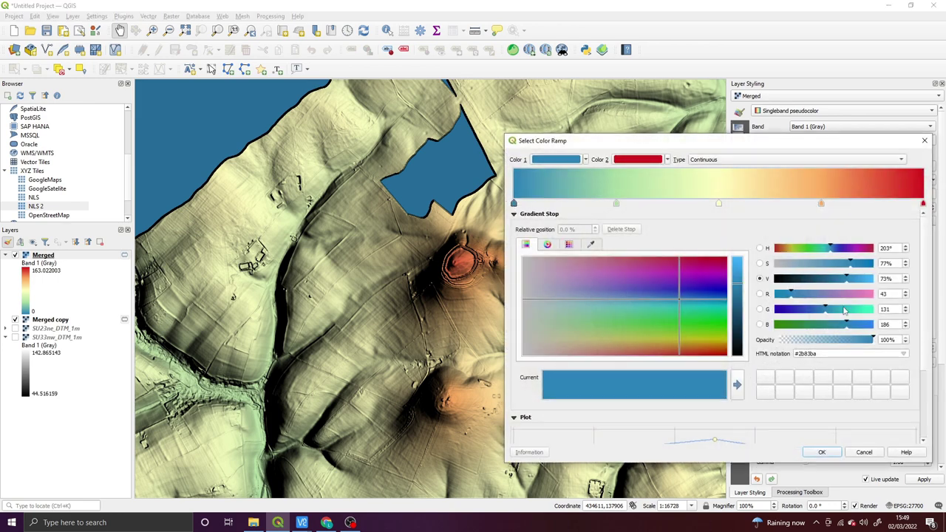
{"action": "left_click_drag", "start_coordinate": [825, 310], "coordinate": [806, 310]}
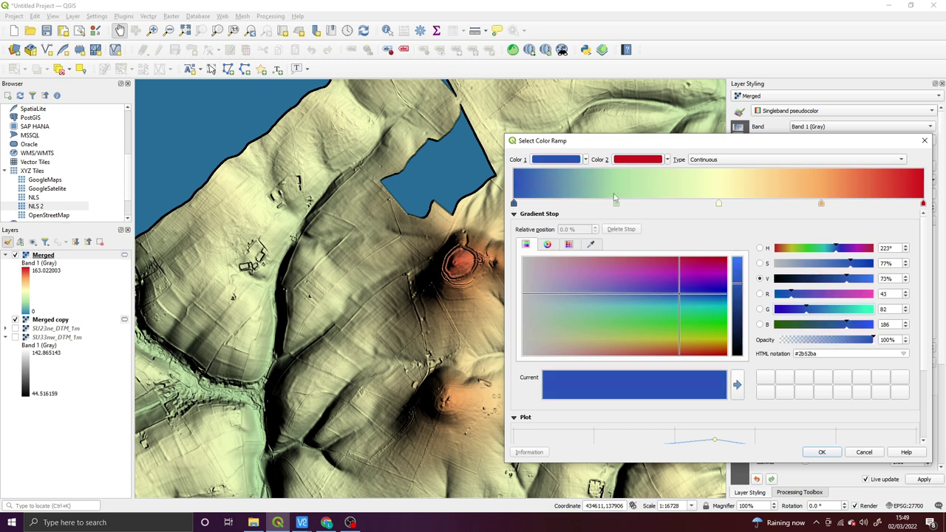
{"action": "left_click_drag", "start_coordinate": [614, 204], "coordinate": [662, 206]}
{"action": "left_click", "coordinate": [822, 451]}
Step: Pan and zoom to frame the tinted hillfort, then begin exporting the map as an image
{"action": "left_click_drag", "start_coordinate": [423, 300], "coordinate": [418, 300]}
{"action": "scroll", "coordinate": [464, 300], "scroll_direction": "up", "scroll_amount": 1}
{"action": "scroll", "coordinate": [465, 299], "scroll_direction": "up", "scroll_amount": 1}
{"action": "scroll", "coordinate": [463, 300], "scroll_direction": "up", "scroll_amount": 1}
{"action": "left_click_drag", "start_coordinate": [422, 291], "coordinate": [511, 285]}
{"action": "scroll", "coordinate": [477, 283], "scroll_direction": "down", "scroll_amount": 1}
{"action": "scroll", "coordinate": [476, 287], "scroll_direction": "down", "scroll_amount": 1}
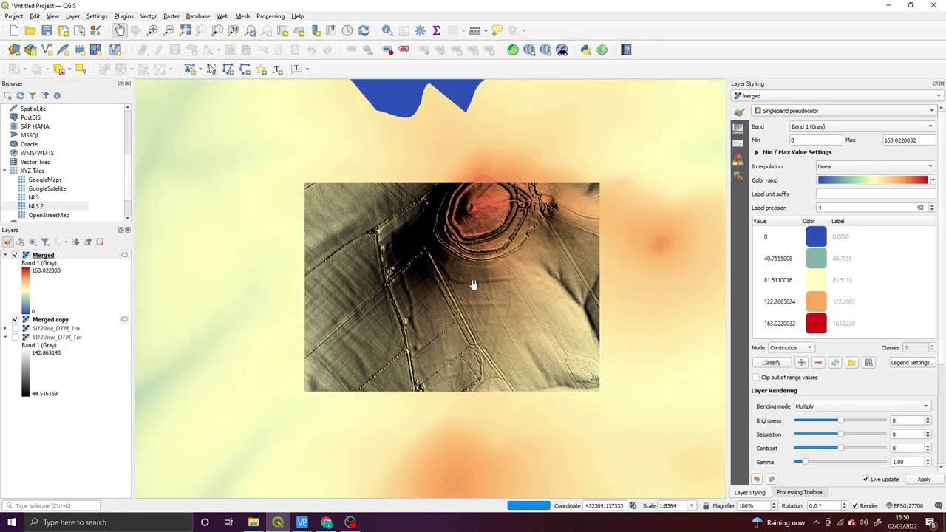
{"action": "left_click_drag", "start_coordinate": [473, 284], "coordinate": [473, 252]}
{"action": "scroll", "coordinate": [474, 252], "scroll_direction": "down", "scroll_amount": 1}
{"action": "left_click", "coordinate": [14, 16]}
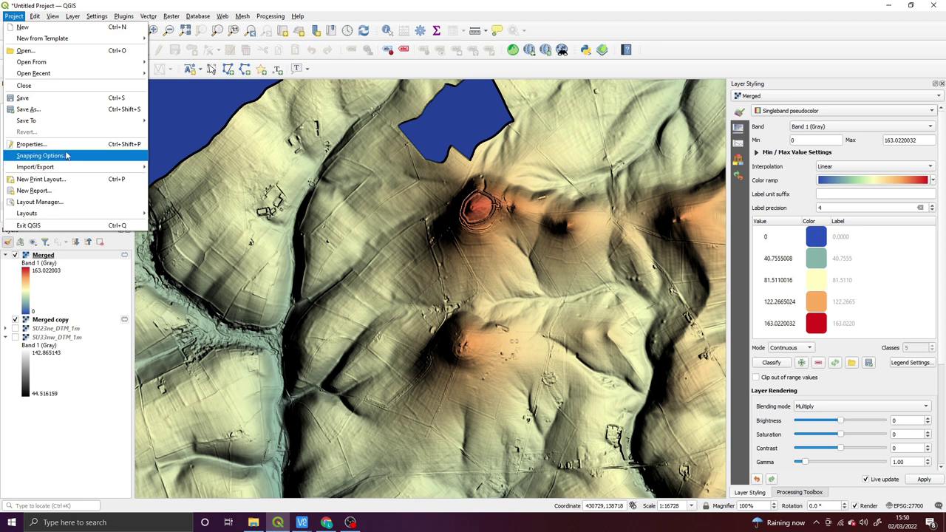
{"action": "mouse_move", "coordinate": [71, 167]}
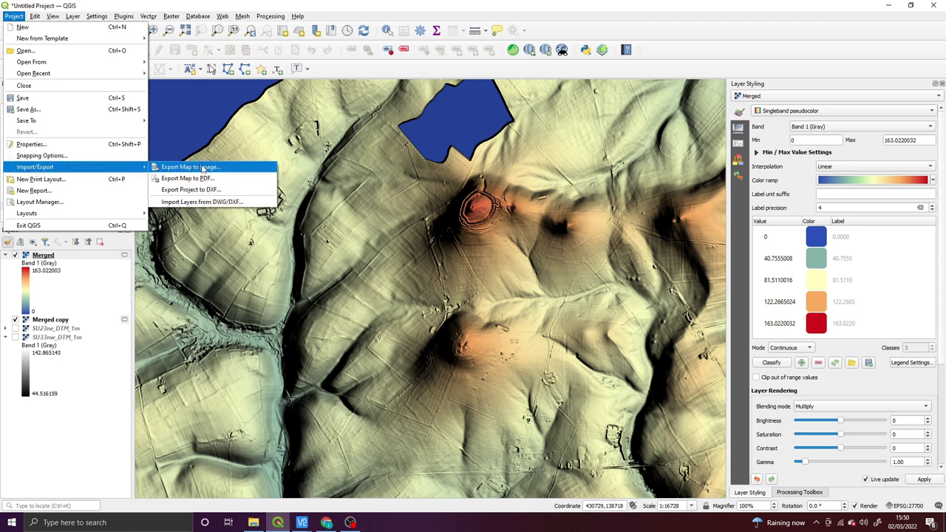
{"action": "left_click_drag", "start_coordinate": [420, 245], "coordinate": [418, 255]}
Step: Bring up the raspPi4 remote desktop with the danebury test project and nudge its windows into place
{"action": "mouse_move", "coordinate": [323, 524]}
{"action": "left_click_drag", "start_coordinate": [387, 259], "coordinate": [391, 262]}
{"action": "left_click", "coordinate": [301, 522]}
{"action": "left_click", "coordinate": [325, 500]}
{"action": "left_click_drag", "start_coordinate": [336, 49], "coordinate": [357, 48]}
{"action": "left_click_drag", "start_coordinate": [367, 97], "coordinate": [351, 96]}
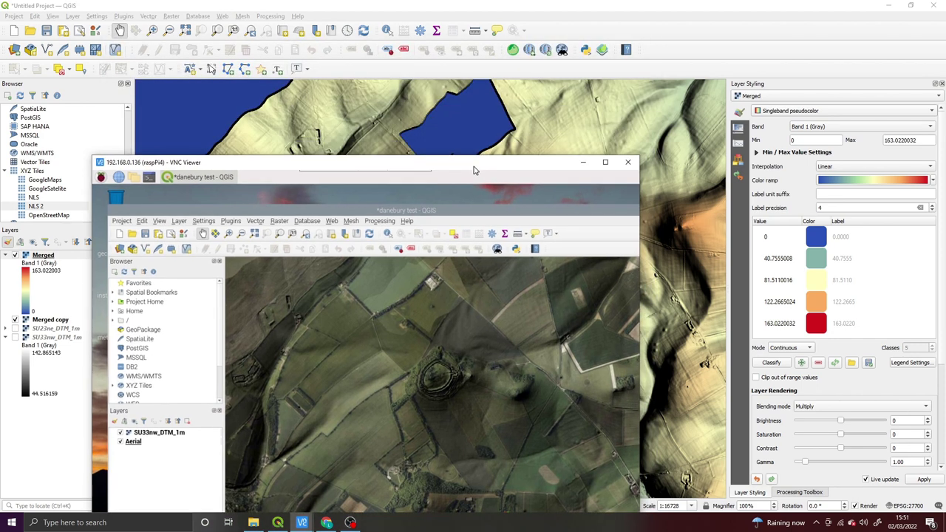